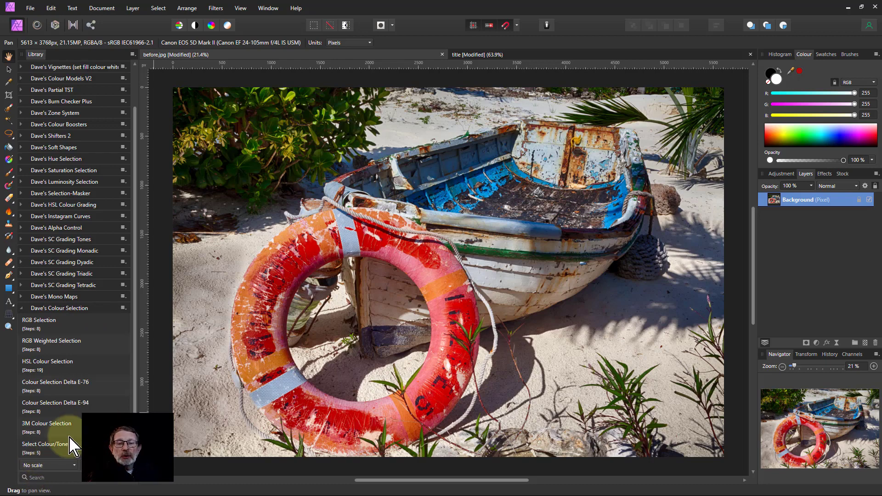
Run the Select Colour/Tone macro on the photo and hide the Background layer to isolate saturated colours
{"action": "left_click", "coordinate": [44, 448]}
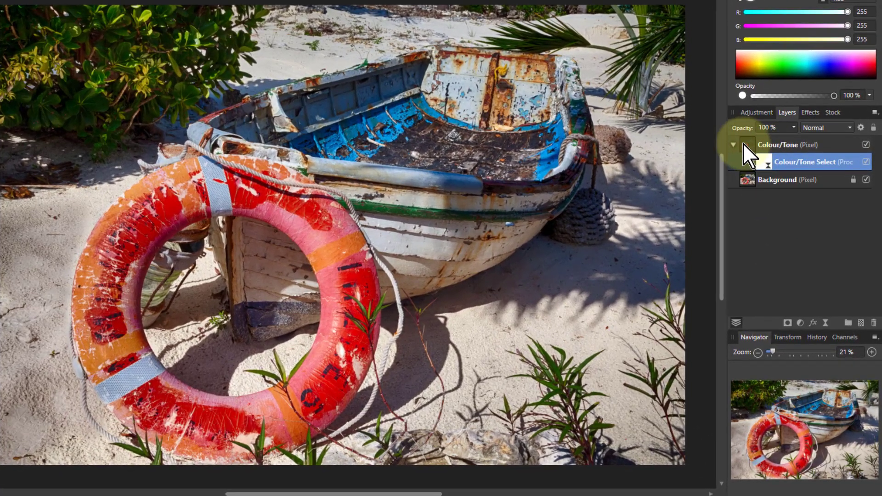
{"action": "left_click", "coordinate": [866, 180]}
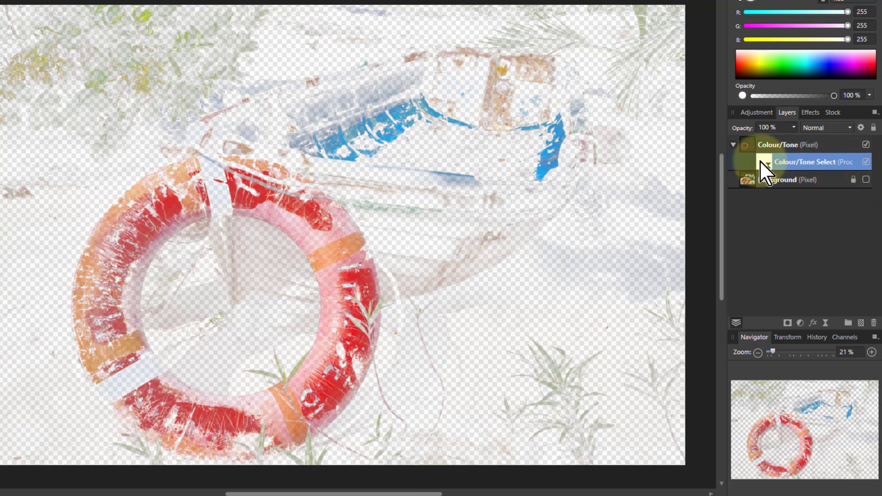
Set the Colour/Tone Select Selection Limit to about midway, keeping the red lifebuoy and blue boat
{"action": "double_click", "coordinate": [762, 162]}
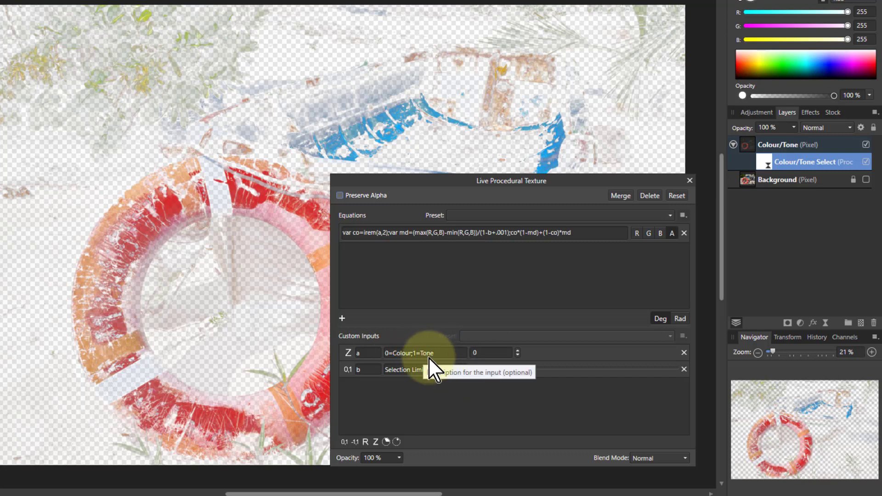
{"action": "left_click_drag", "start_coordinate": [432, 180], "coordinate": [573, 189]}
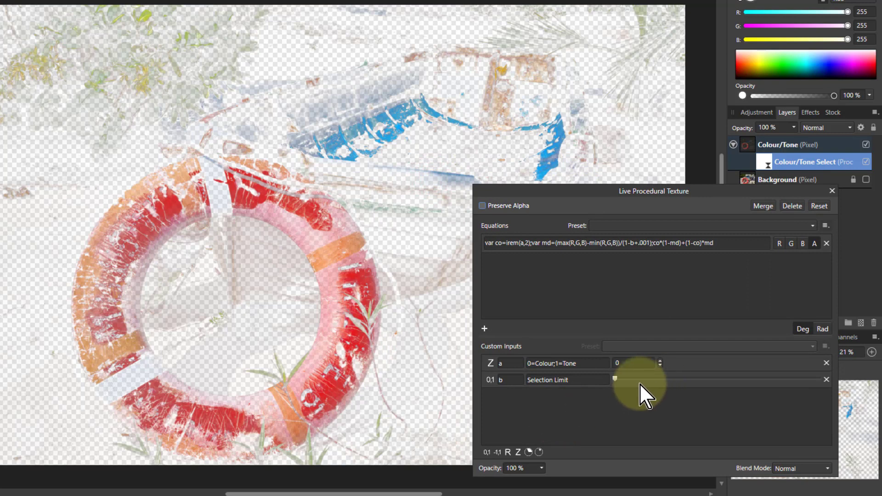
{"action": "left_click", "coordinate": [615, 378]}
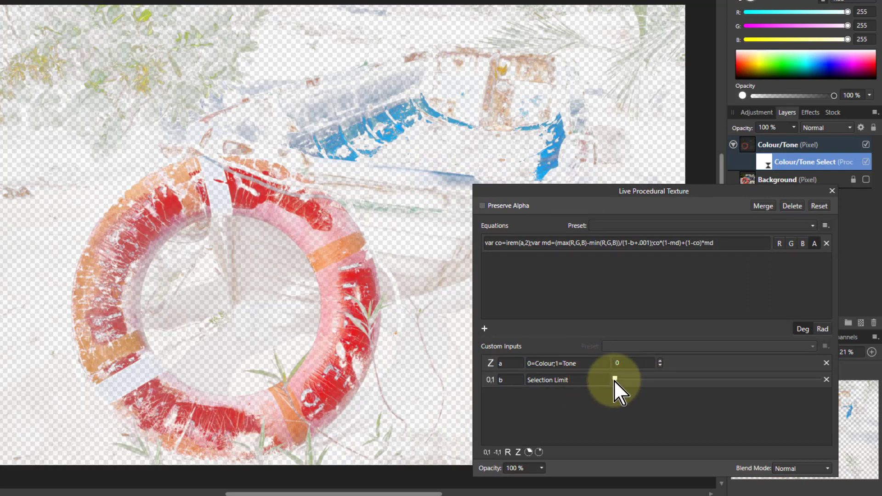
{"action": "left_click_drag", "start_coordinate": [619, 380], "coordinate": [844, 376]}
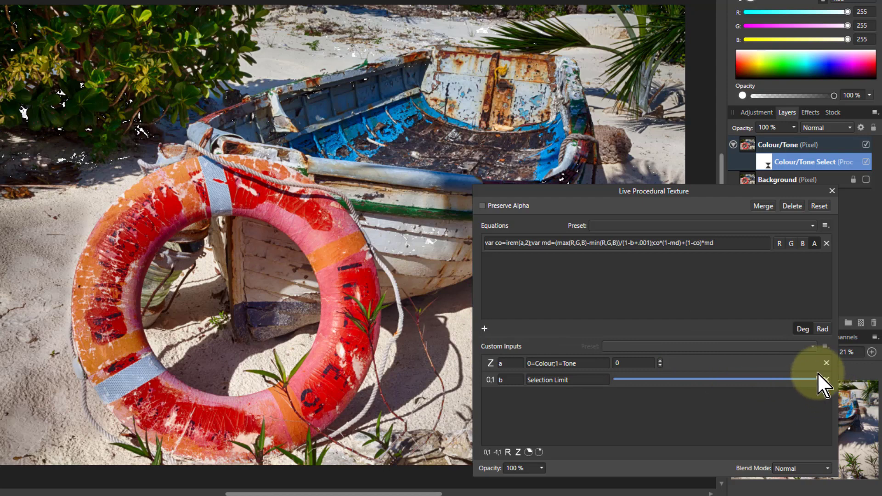
{"action": "left_click_drag", "start_coordinate": [819, 379], "coordinate": [695, 385]}
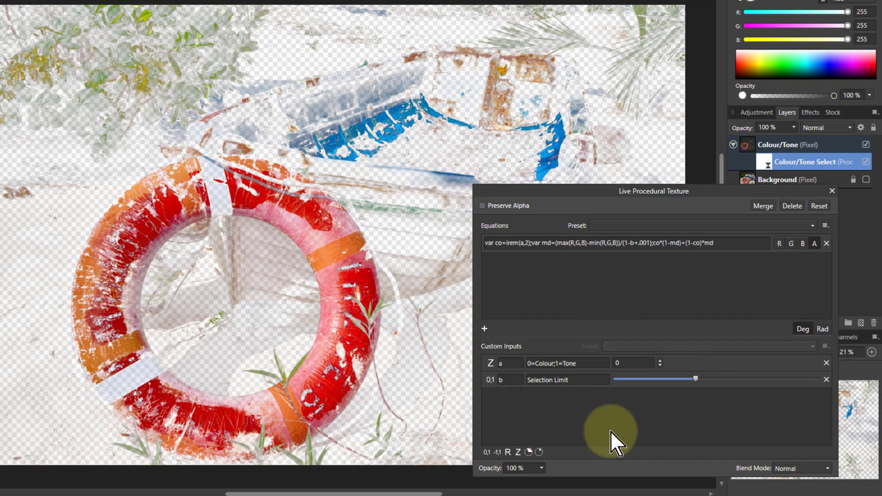
{"action": "left_click", "coordinate": [831, 191]}
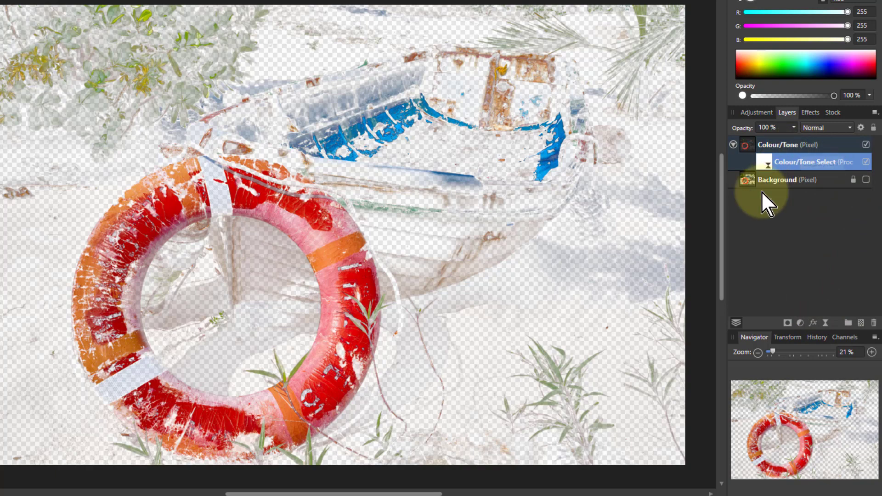
Add an HSL adjustment nested inside the Colour/Tone group
{"action": "left_click", "coordinate": [800, 322]}
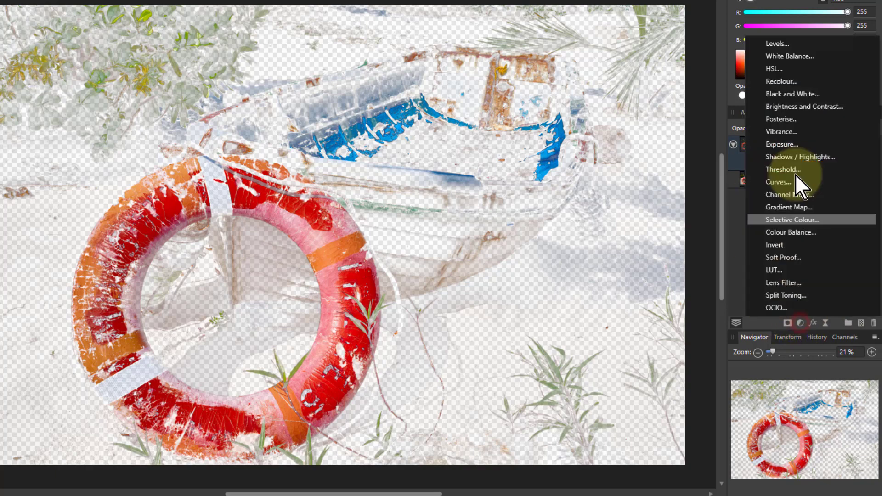
{"action": "left_click", "coordinate": [776, 69]}
{"action": "left_click_drag", "start_coordinate": [753, 161], "coordinate": [754, 161]}
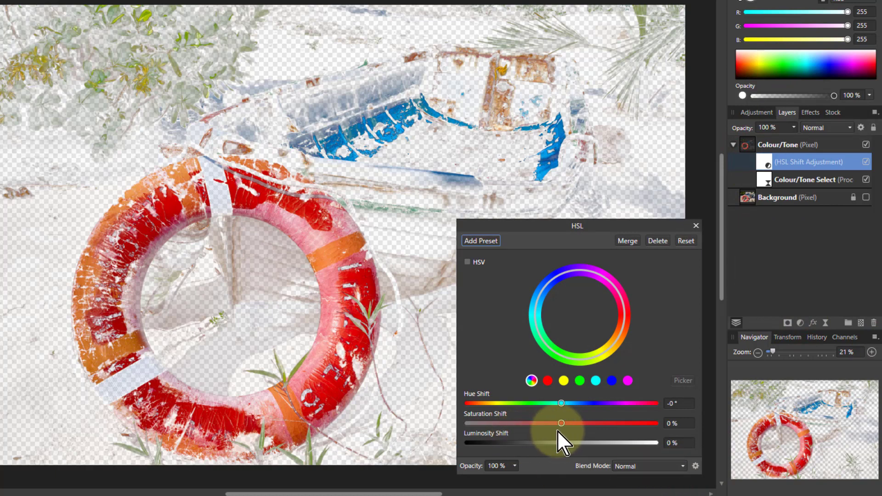
Show the Background again and set the HSL Saturation Shift to -2% and Luminosity Shift to -20%
{"action": "left_click_drag", "start_coordinate": [560, 423], "coordinate": [562, 442]}
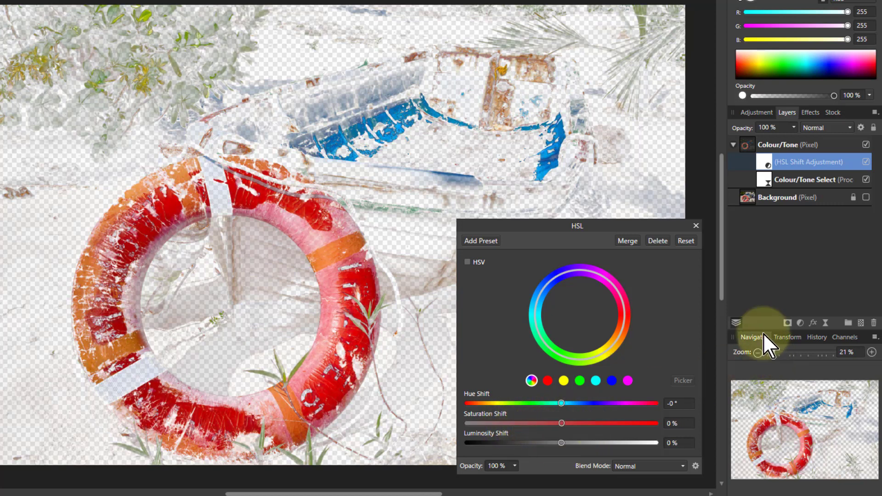
{"action": "left_click", "coordinate": [867, 197]}
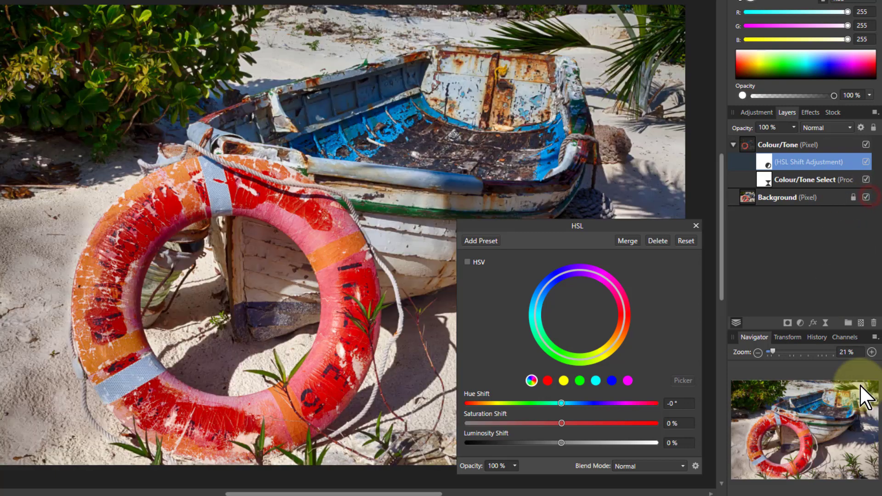
{"action": "left_click_drag", "start_coordinate": [564, 423], "coordinate": [596, 425]}
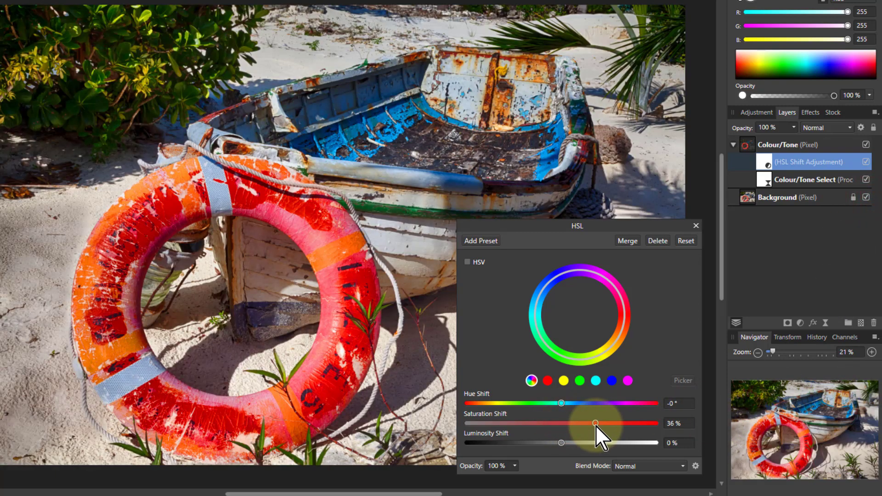
{"action": "left_click_drag", "start_coordinate": [597, 425], "coordinate": [606, 442]}
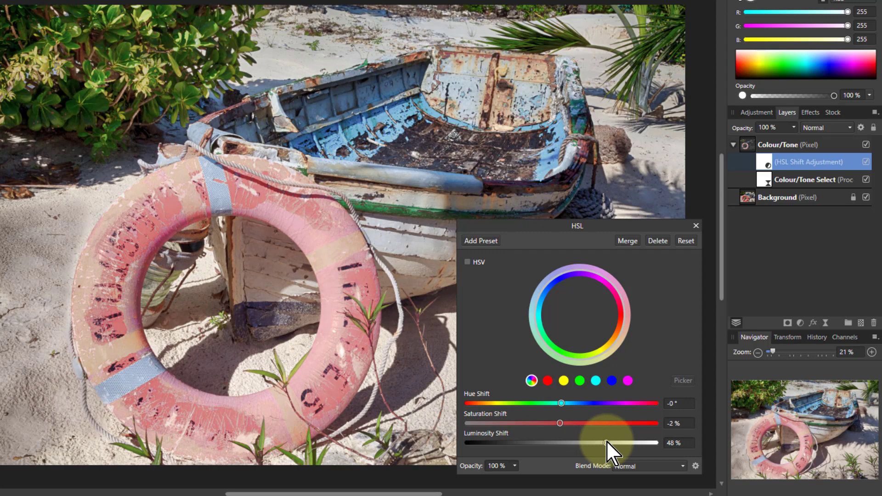
{"action": "left_click_drag", "start_coordinate": [608, 440], "coordinate": [542, 447]}
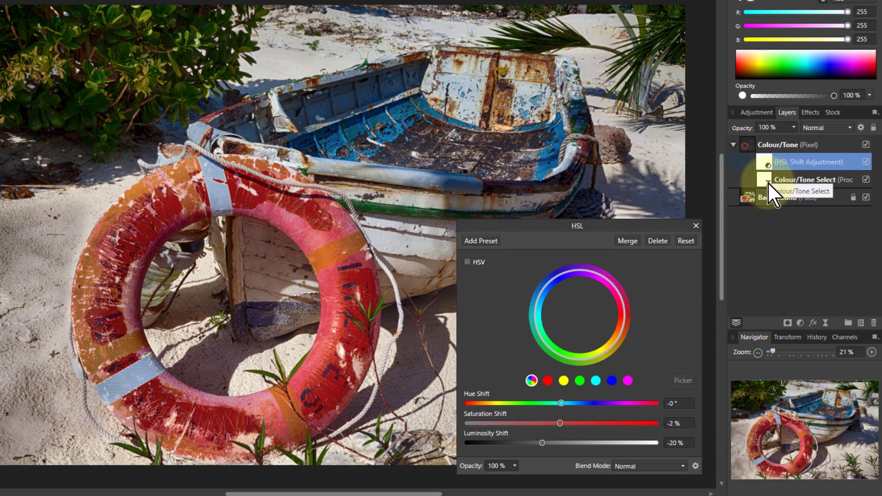
Hide the HSL adjustment and Background, then switch the texture to Tone (a = 1) with a high Selection Limit
{"action": "left_click", "coordinate": [866, 162]}
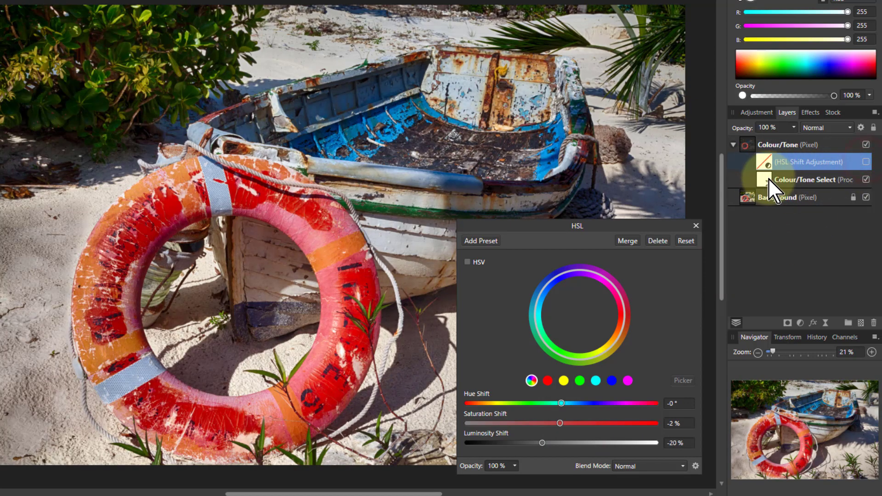
{"action": "double_click", "coordinate": [764, 180]}
{"action": "left_click", "coordinate": [866, 198]}
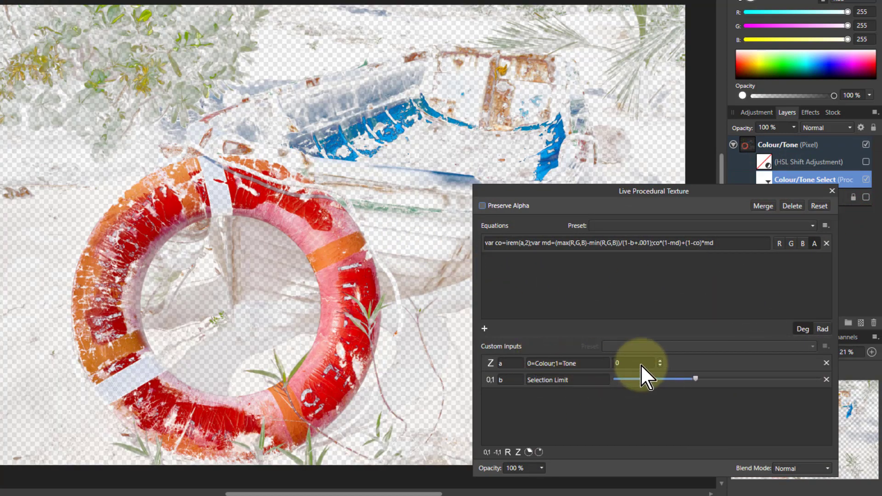
{"action": "scroll", "coordinate": [630, 365], "scroll_direction": "up", "scroll_amount": 1}
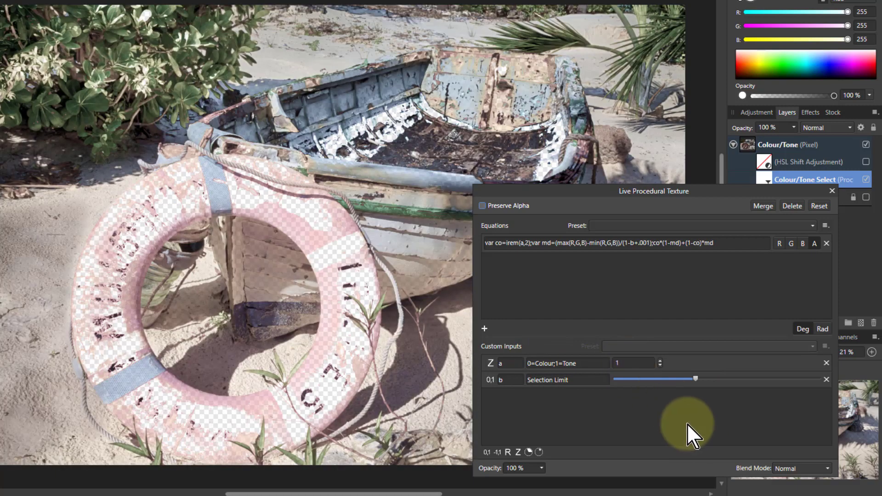
{"action": "left_click_drag", "start_coordinate": [694, 377], "coordinate": [826, 388]}
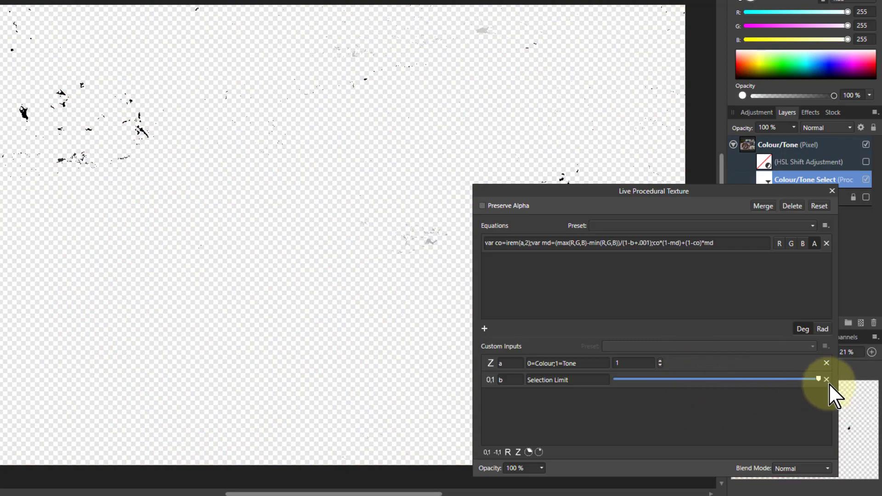
{"action": "left_click_drag", "start_coordinate": [814, 380], "coordinate": [778, 380]}
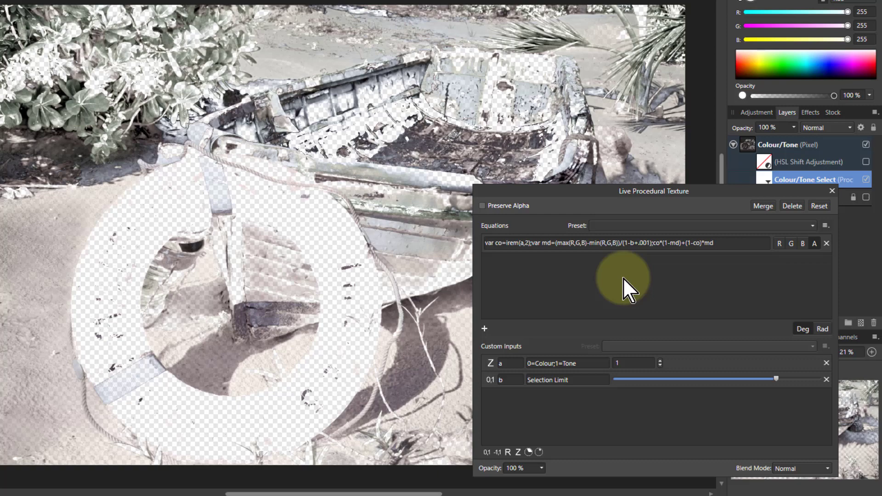
Close the texture settings and make the Background photo visible again
{"action": "left_click", "coordinate": [831, 191]}
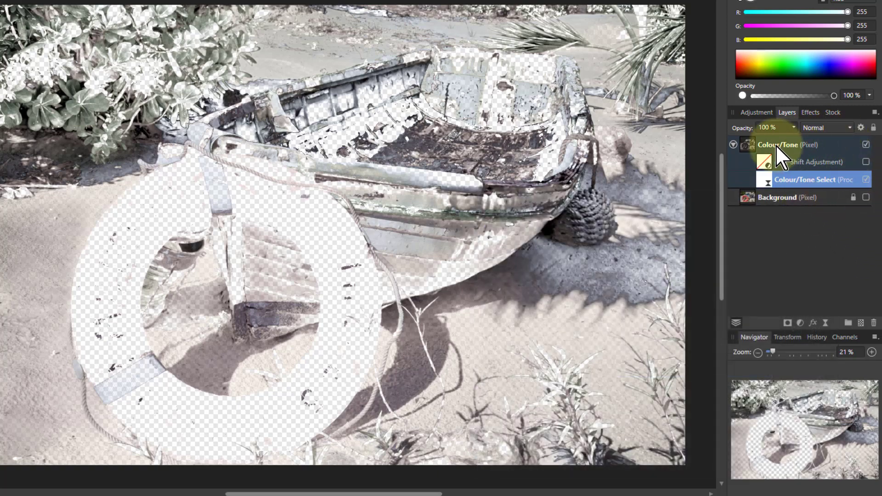
{"action": "left_click", "coordinate": [758, 145]}
{"action": "left_click", "coordinate": [866, 197]}
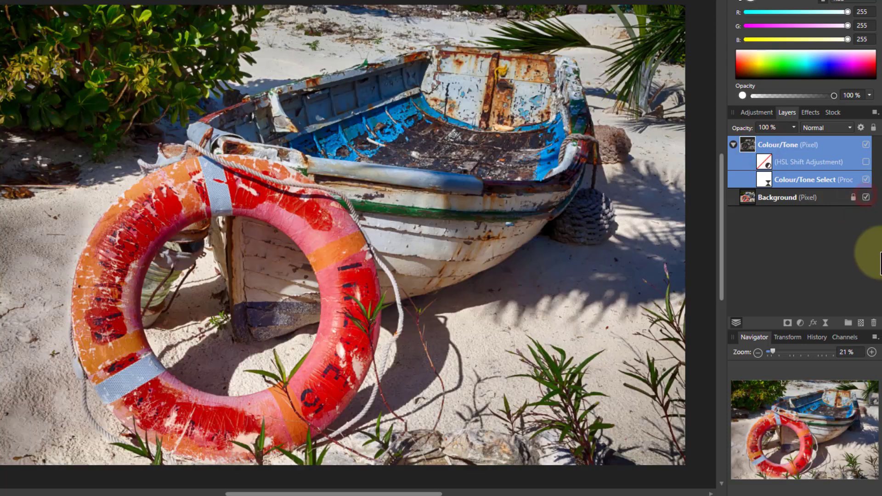
Delete the HSL Shift Adjustment and bring up the Colour/Tone group's blend-mode list
{"action": "left_click", "coordinate": [762, 163]}
{"action": "right_click", "coordinate": [761, 164]}
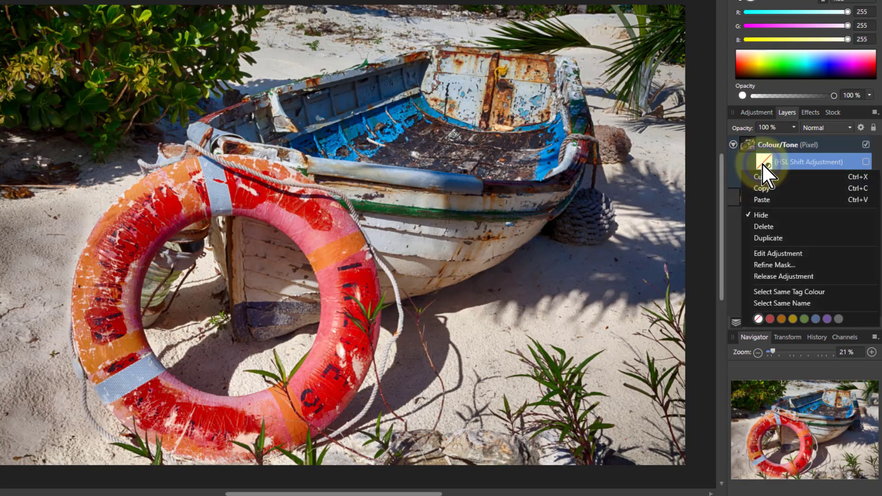
{"action": "left_click", "coordinate": [765, 225]}
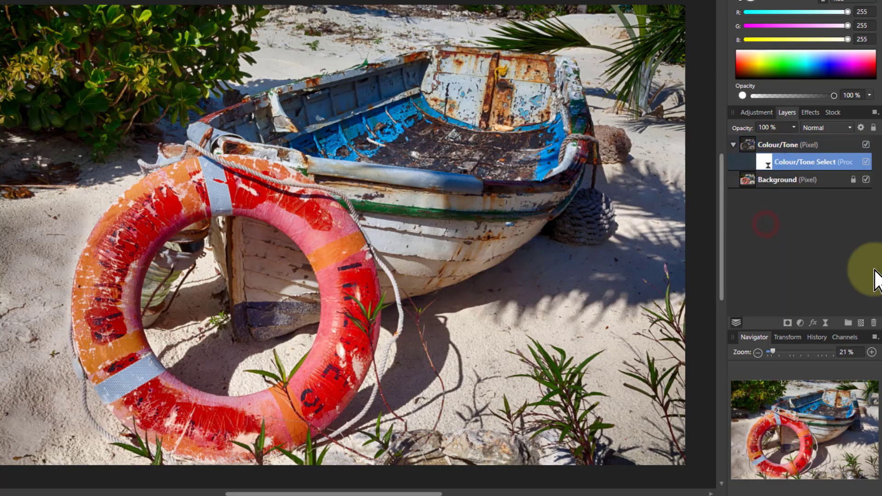
{"action": "left_click", "coordinate": [748, 145]}
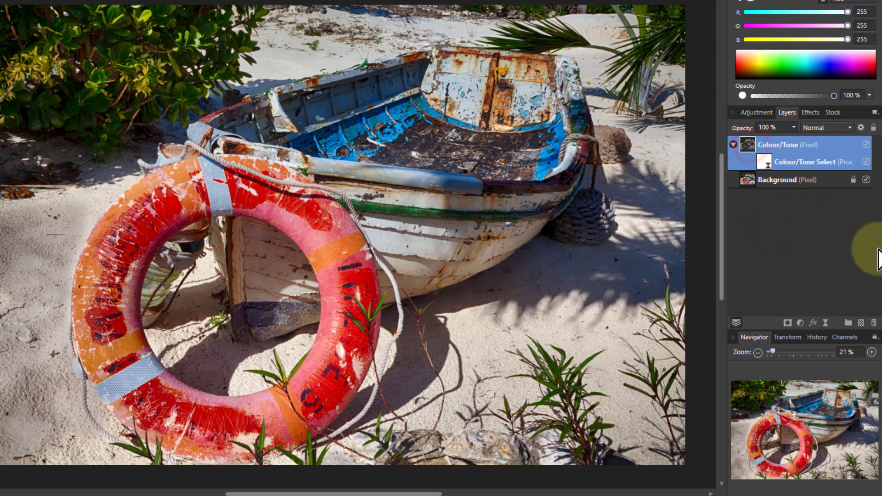
{"action": "left_click", "coordinate": [809, 130]}
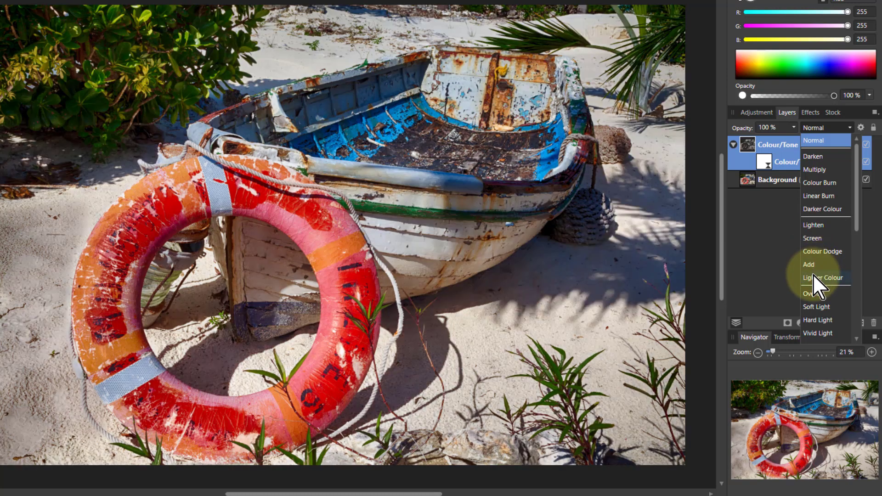
Blend the Colour/Tone group with Reflect to deepen colours, then reopen the Colour/Tone Select texture settings
{"action": "scroll", "coordinate": [820, 287], "scroll_direction": "down", "scroll_amount": 3}
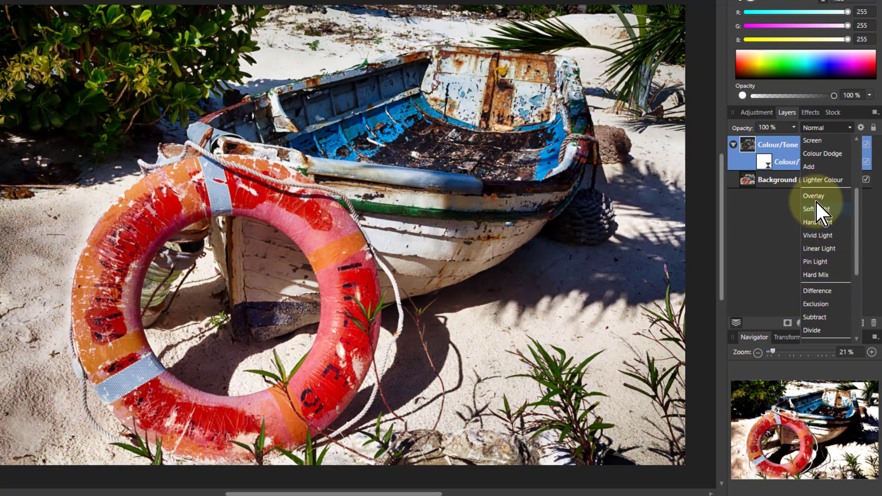
{"action": "scroll", "coordinate": [818, 259], "scroll_direction": "down", "scroll_amount": 3}
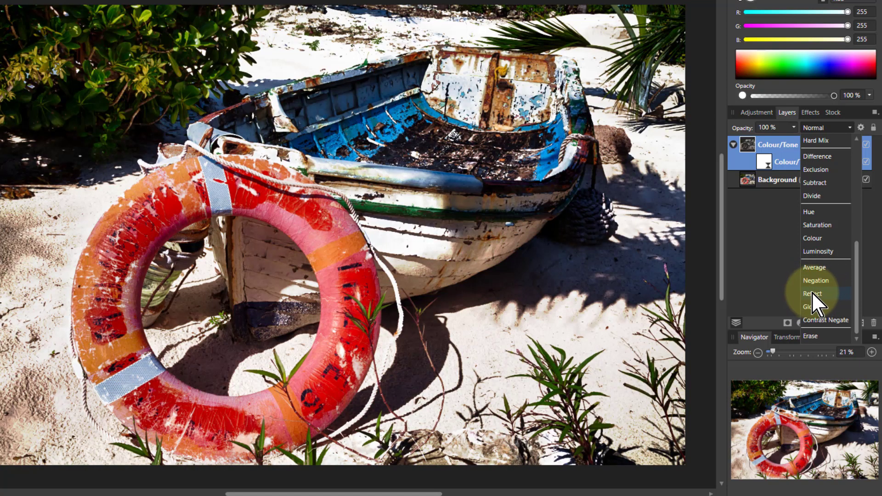
{"action": "left_click", "coordinate": [812, 293]}
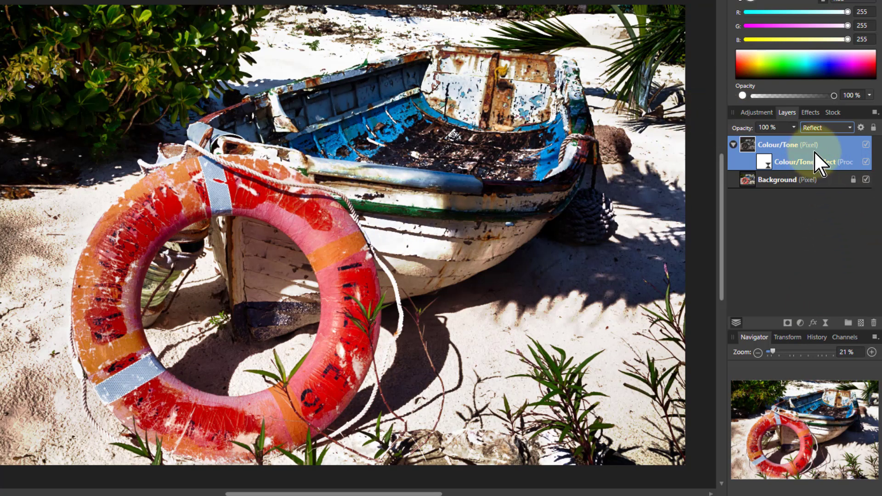
{"action": "double_click", "coordinate": [768, 160]}
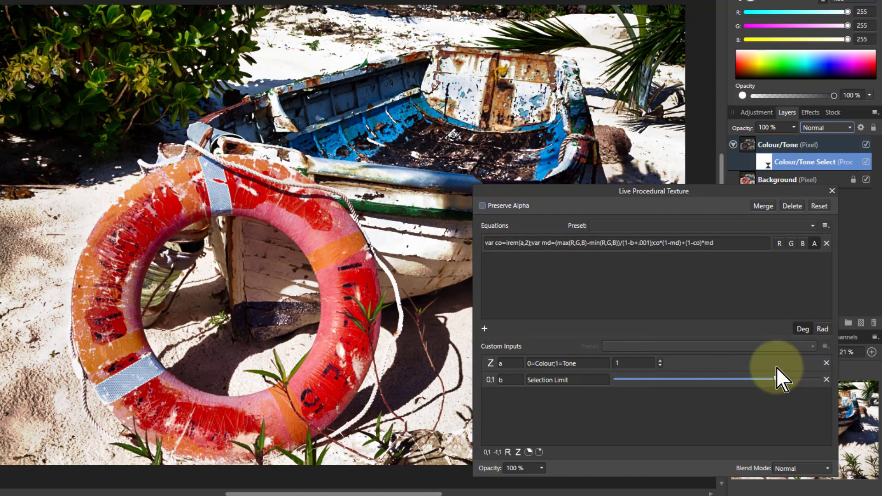
{"action": "left_click", "coordinate": [866, 179]}
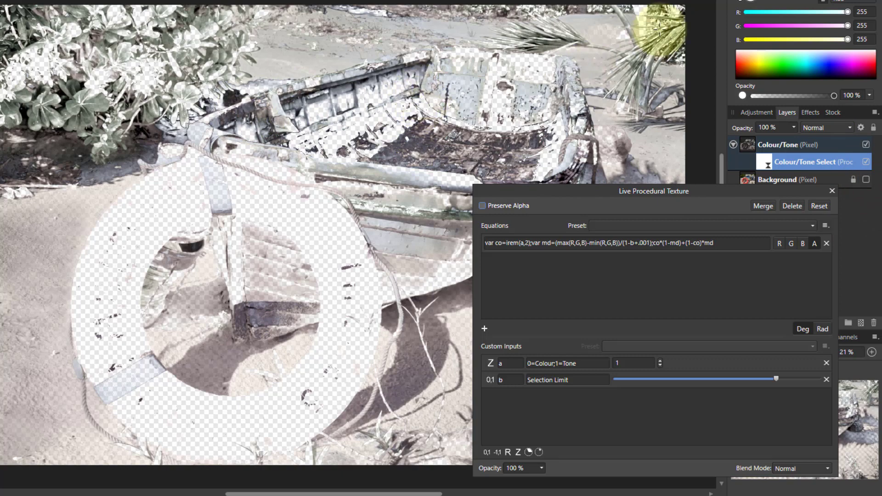
{"action": "left_click", "coordinate": [866, 180]}
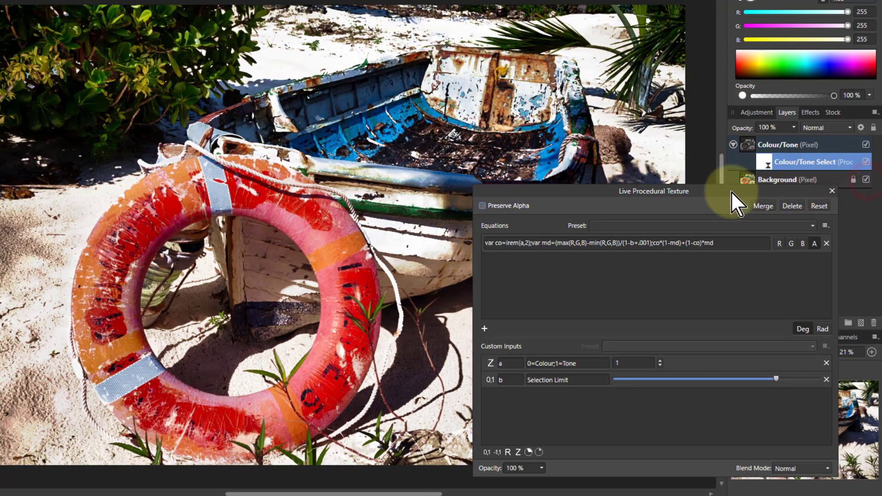